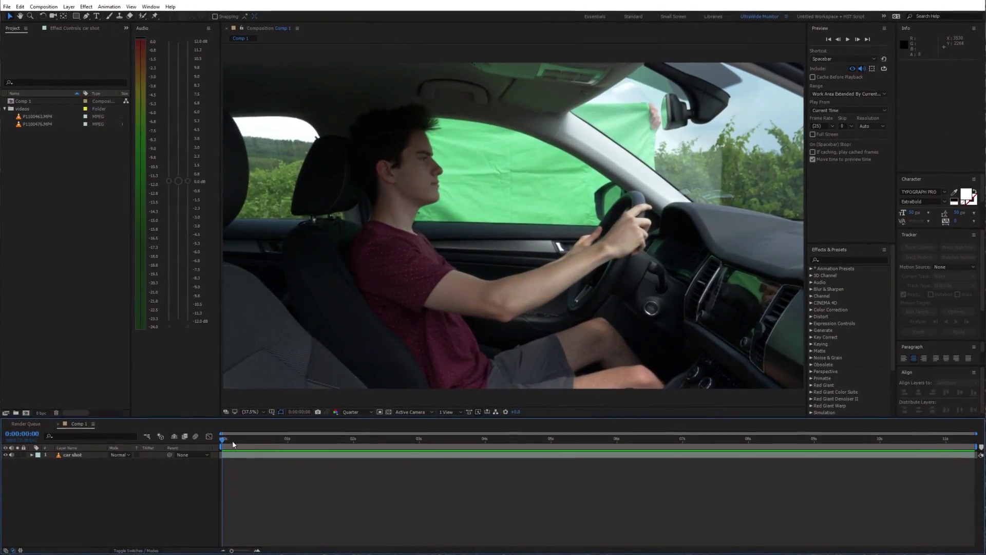
- Draw a Pen tool mask on the car shot layer around the rear side window behind the driver's headrest
{"action": "left_click_drag", "start_coordinate": [315, 448], "coordinate": [213, 424]}
{"action": "left_click", "coordinate": [232, 456]}
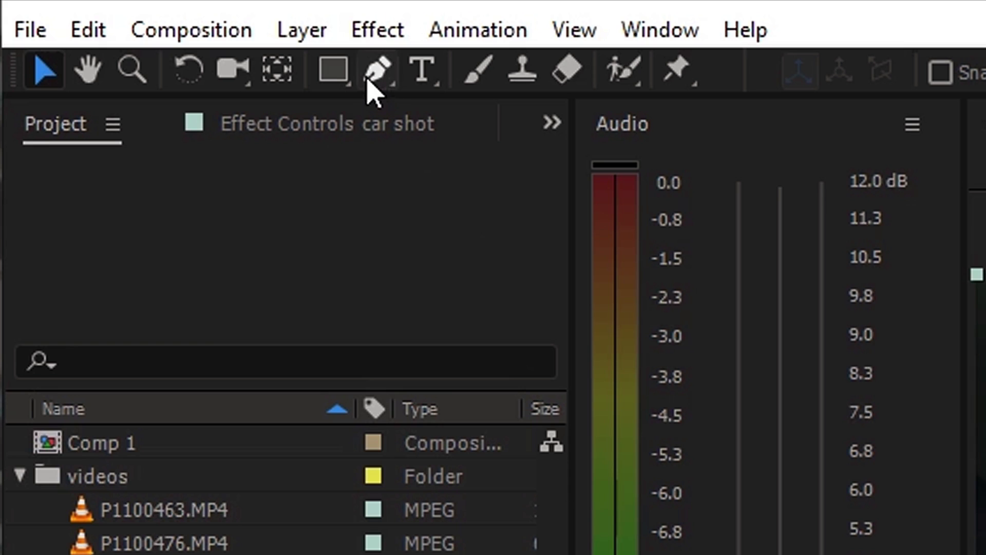
{"action": "left_click", "coordinate": [376, 71]}
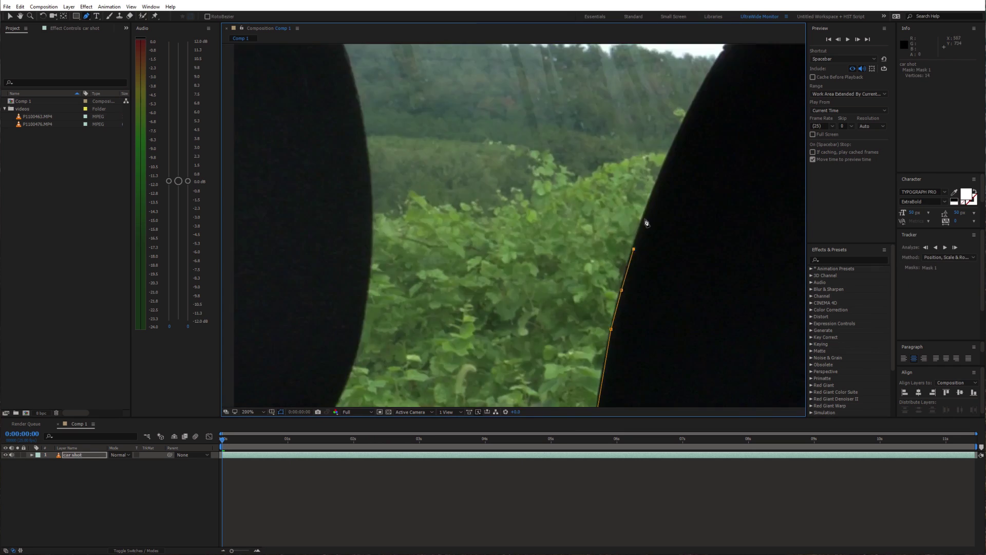
{"action": "scroll", "coordinate": [645, 220], "scroll_direction": "up", "scroll_amount": 3}
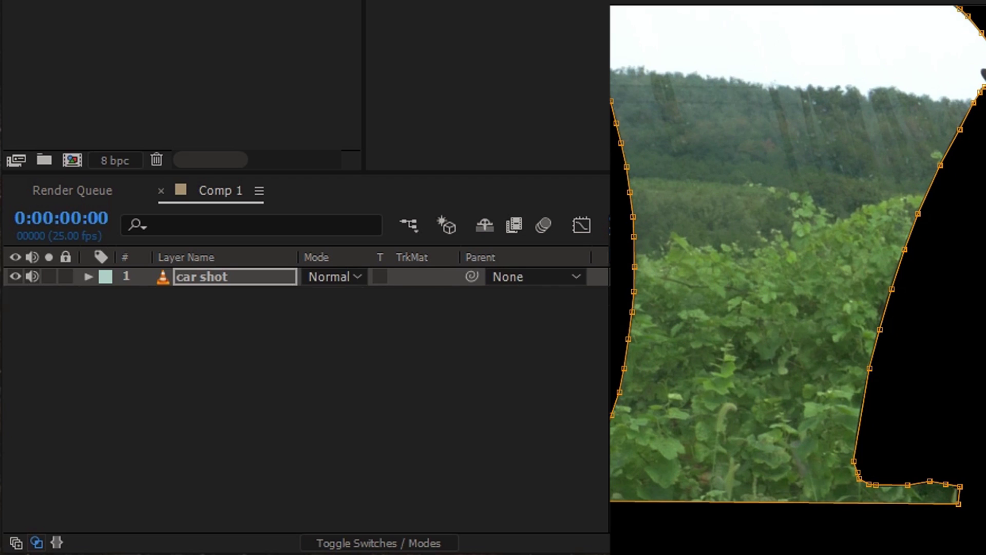
- Reveal the car shot layer's mask properties and set Mask 1 to Subtract mode
{"action": "key", "text": "m"}
{"action": "key", "text": "m"}
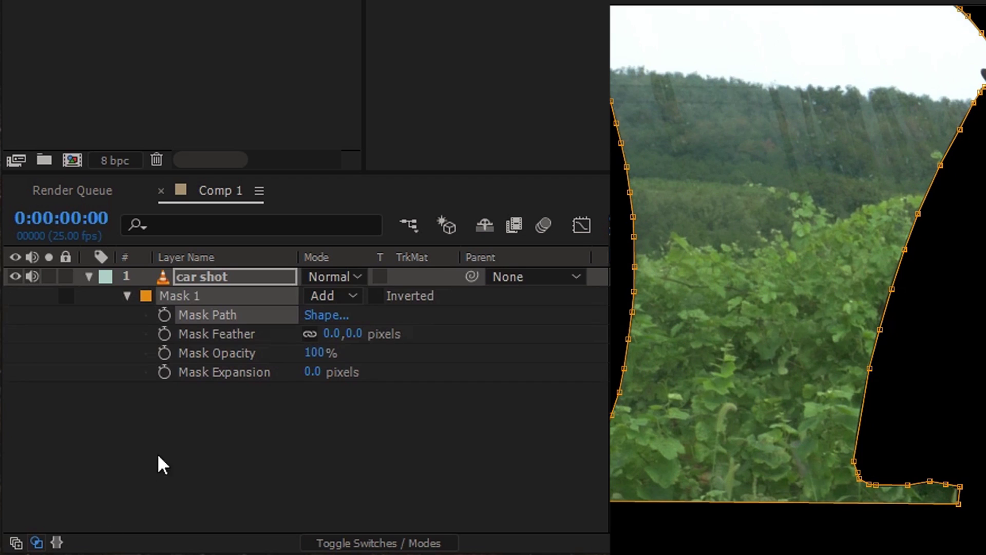
{"action": "left_click", "coordinate": [345, 296]}
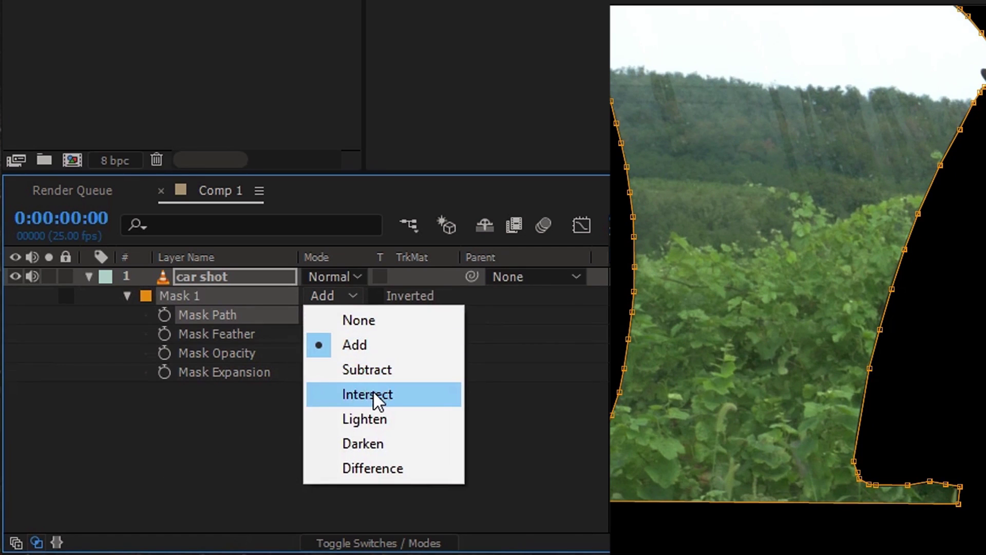
{"action": "left_click", "coordinate": [364, 375]}
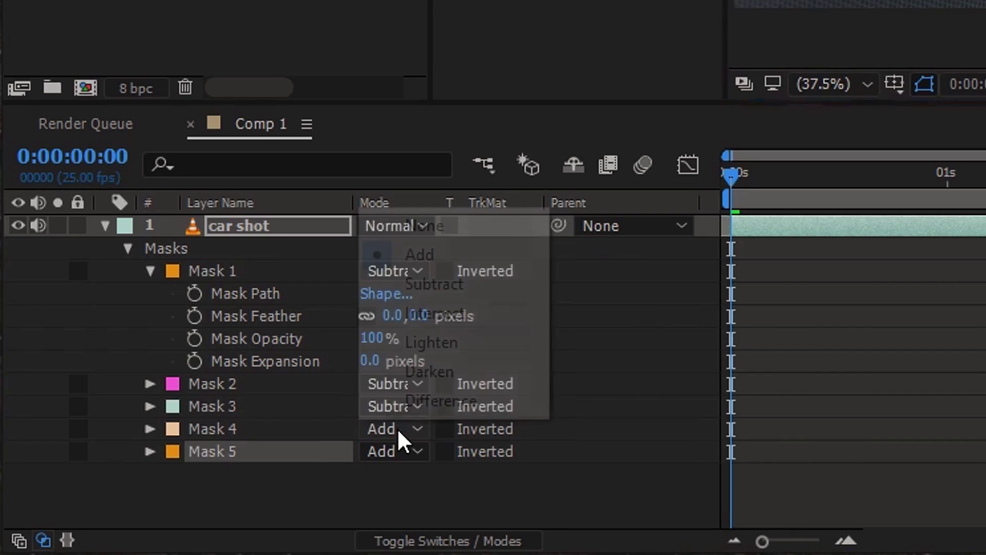
- Set Mask 4 and Mask 5 to Subtract mode to cut out the remaining window areas
{"action": "left_click", "coordinate": [447, 282]}
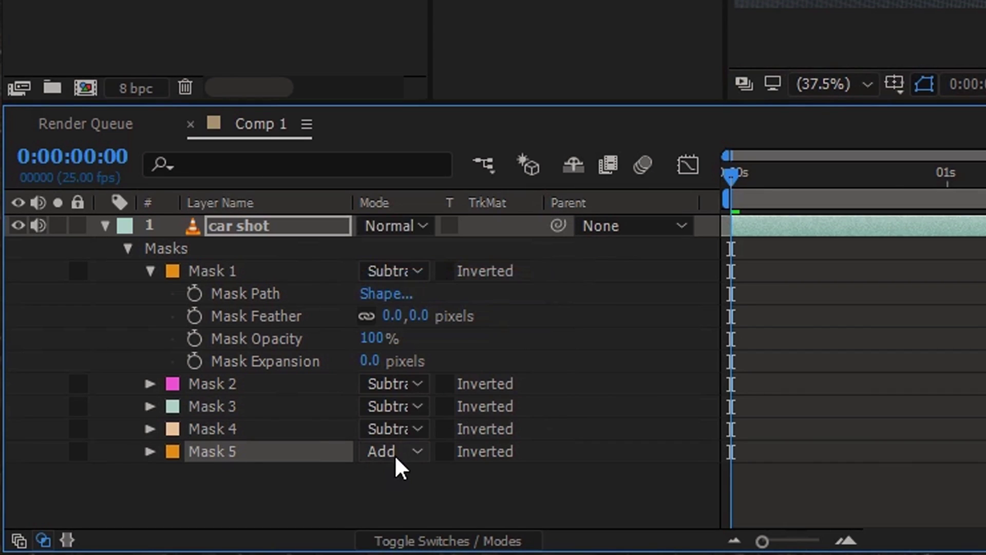
{"action": "left_click", "coordinate": [394, 453]}
{"action": "left_click", "coordinate": [452, 307]}
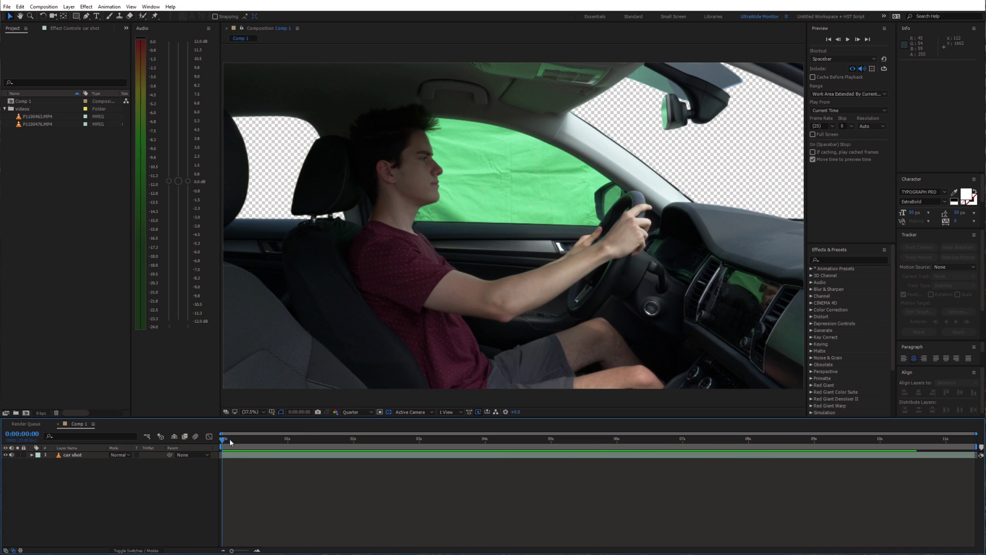
{"action": "left_click_drag", "start_coordinate": [230, 442], "coordinate": [178, 428]}
- Apply Keylight (1.2) to the car shot layer and sample the green cloth in the side window as Screen Colour
{"action": "left_click", "coordinate": [851, 259]}
{"action": "type", "text": "key"}
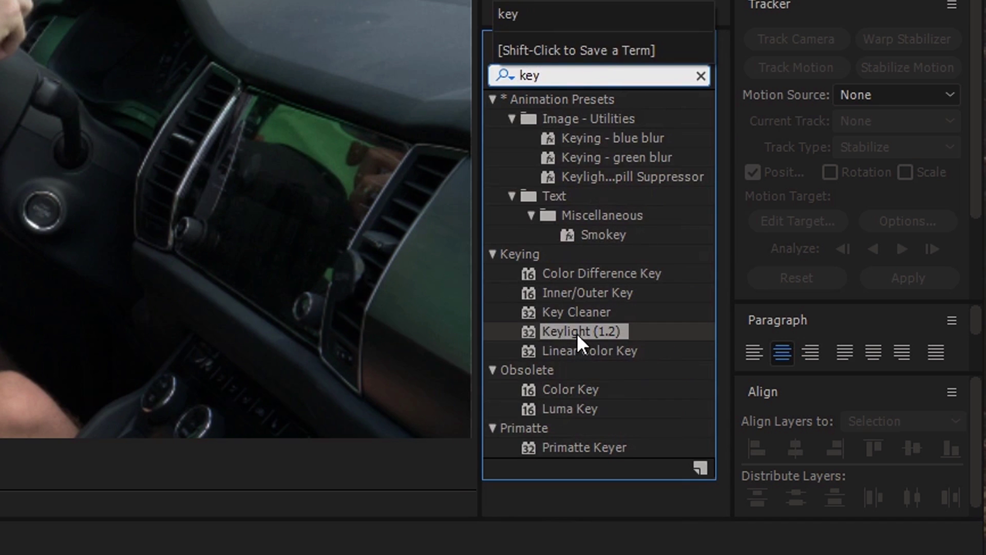
{"action": "left_click_drag", "start_coordinate": [569, 332], "coordinate": [323, 456]}
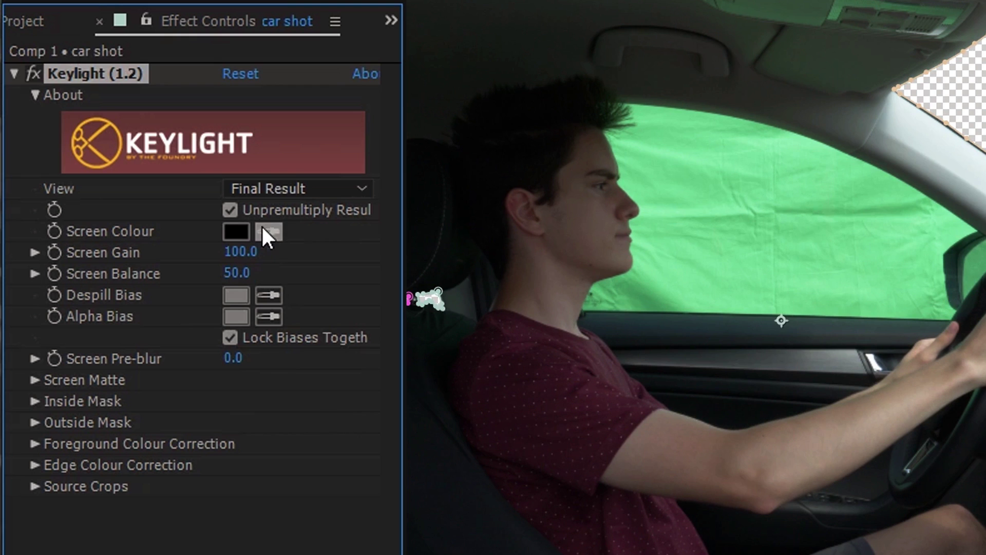
{"action": "left_click", "coordinate": [87, 96]}
{"action": "left_click", "coordinate": [705, 188]}
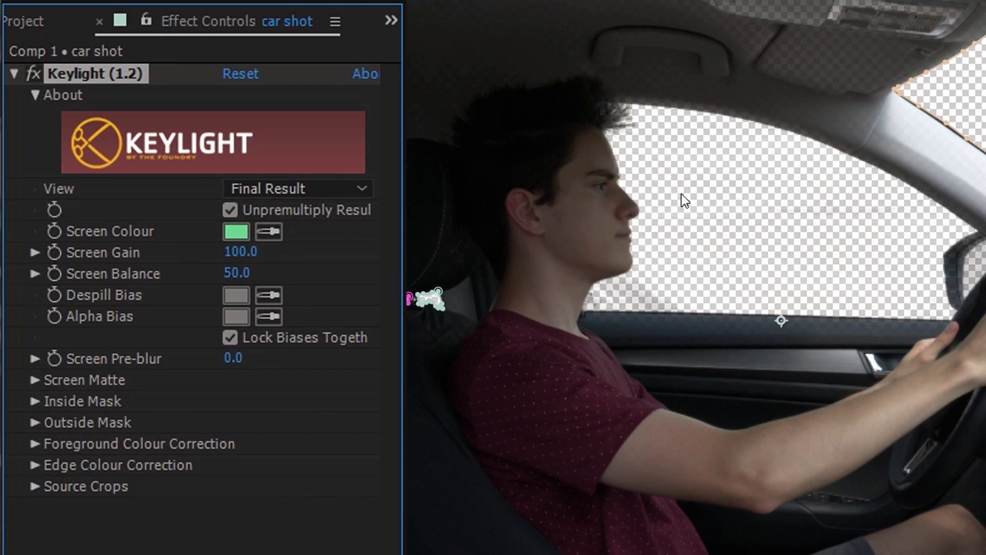
- Switch Keylight to the Screen Matte view and set Clip Black to 42 and Clip White to 70
{"action": "left_click", "coordinate": [279, 187]}
{"action": "left_click", "coordinate": [298, 329]}
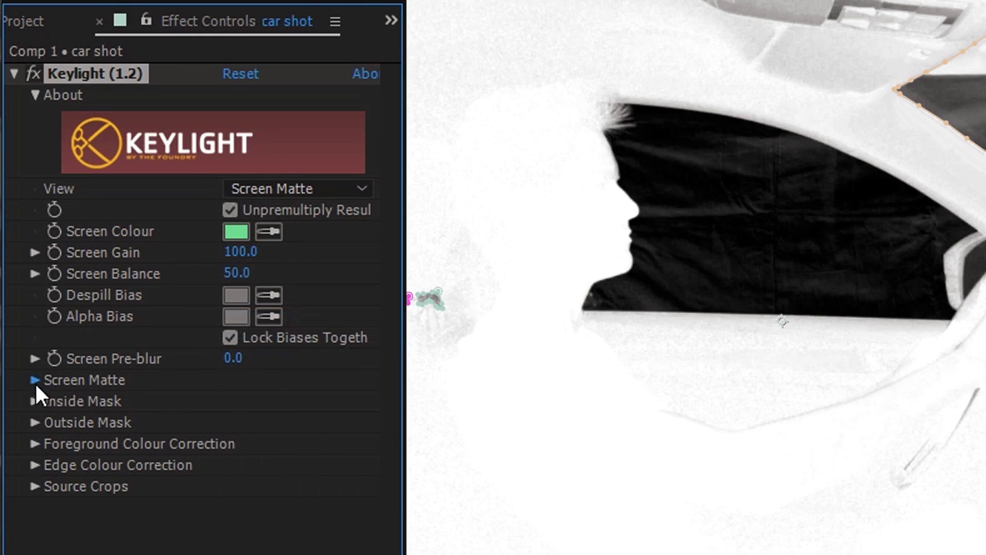
{"action": "left_click", "coordinate": [35, 380]}
{"action": "left_click_drag", "start_coordinate": [233, 401], "coordinate": [277, 401]}
{"action": "left_click_drag", "start_coordinate": [241, 421], "coordinate": [192, 409]}
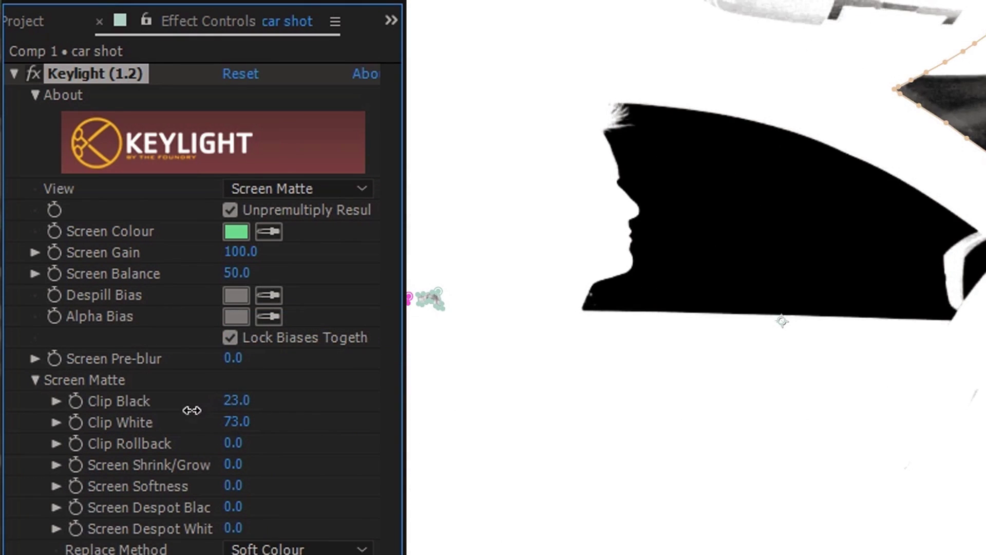
{"action": "left_click_drag", "start_coordinate": [191, 409], "coordinate": [185, 409]}
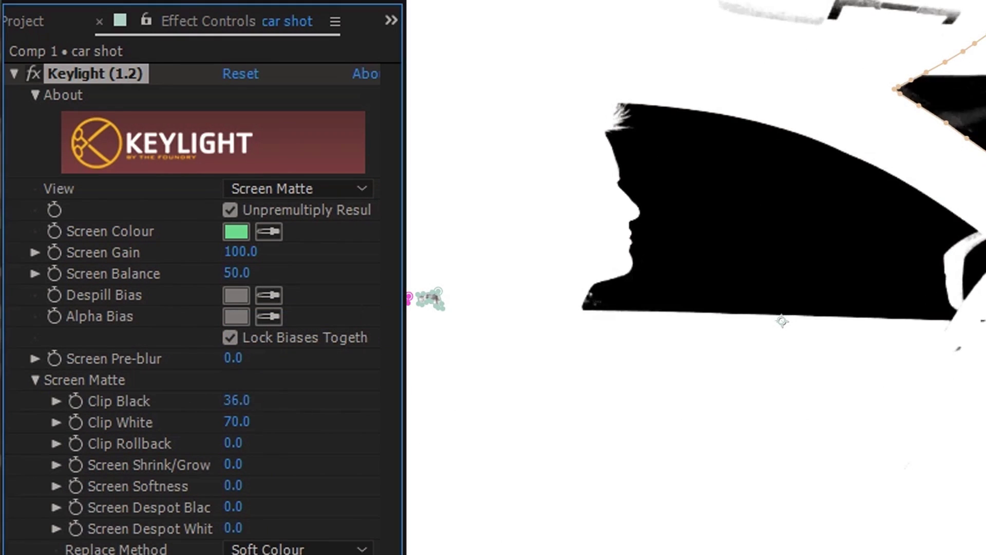
{"action": "key", "text": "space"}
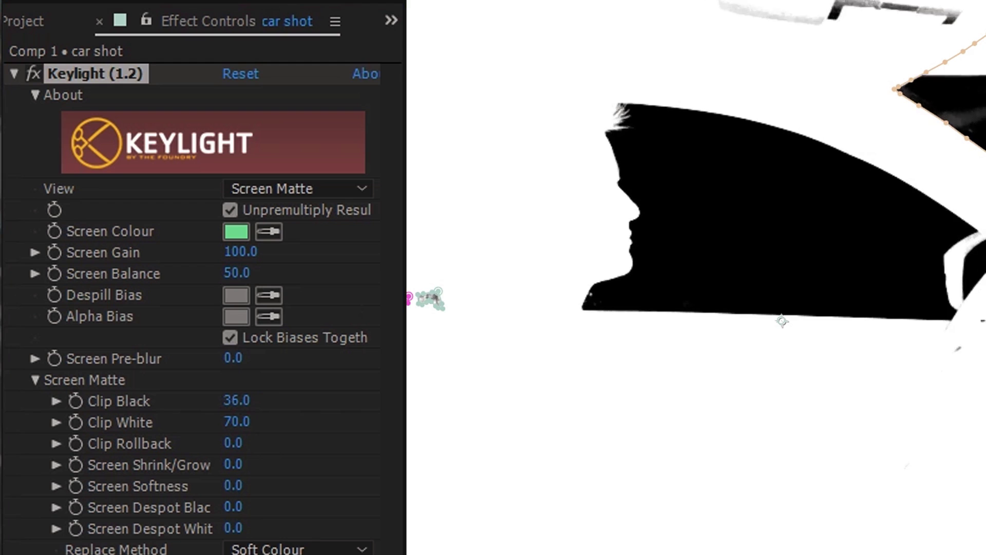
- Set Keylight's view to Intermediate Result and Screen Shrink/Grow to -0.2
{"action": "left_click", "coordinate": [306, 191]}
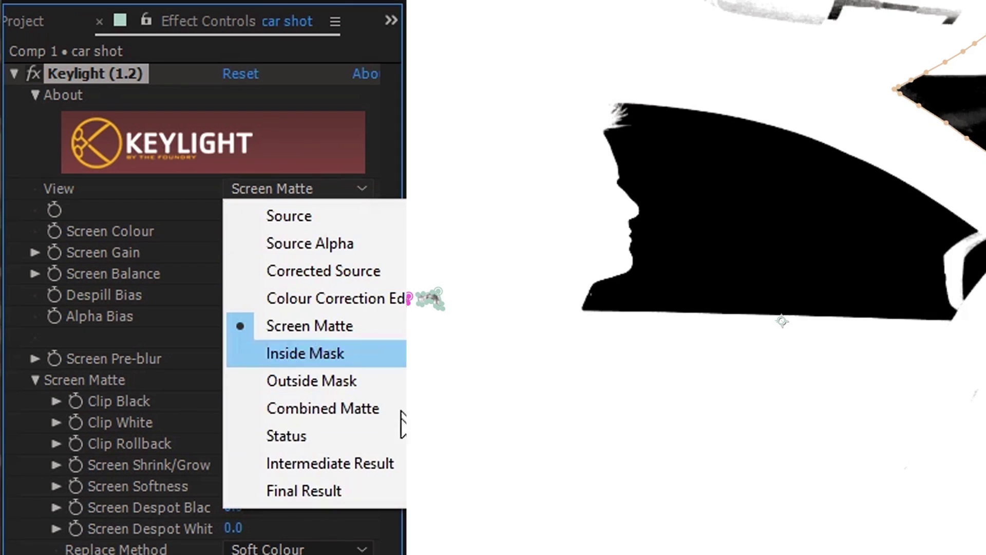
{"action": "left_click", "coordinate": [388, 471]}
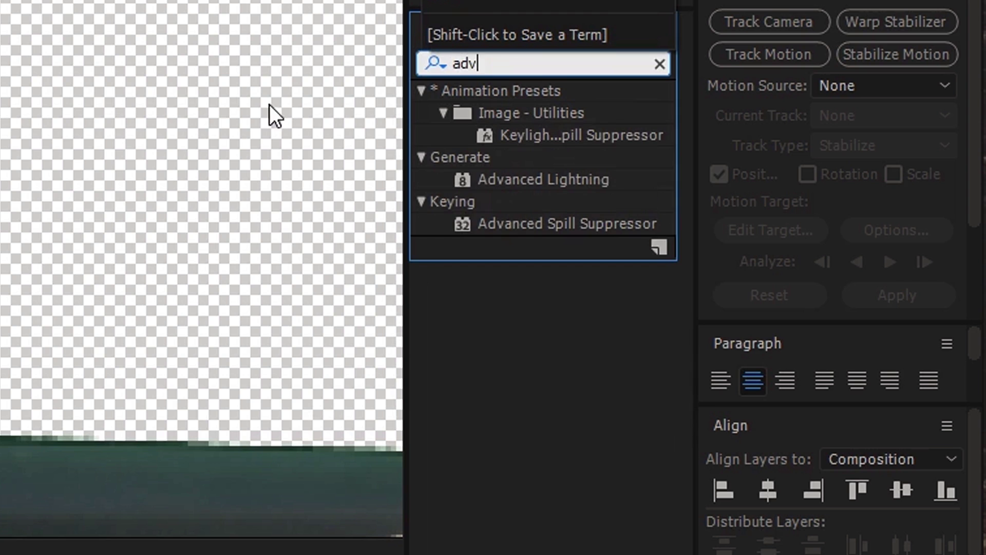
- Apply Advanced Spill Suppressor to the car shot layer and scrub through the keyed footage
{"action": "type", "text": "anc"}
{"action": "left_click_drag", "start_coordinate": [506, 230], "coordinate": [99, 297]}
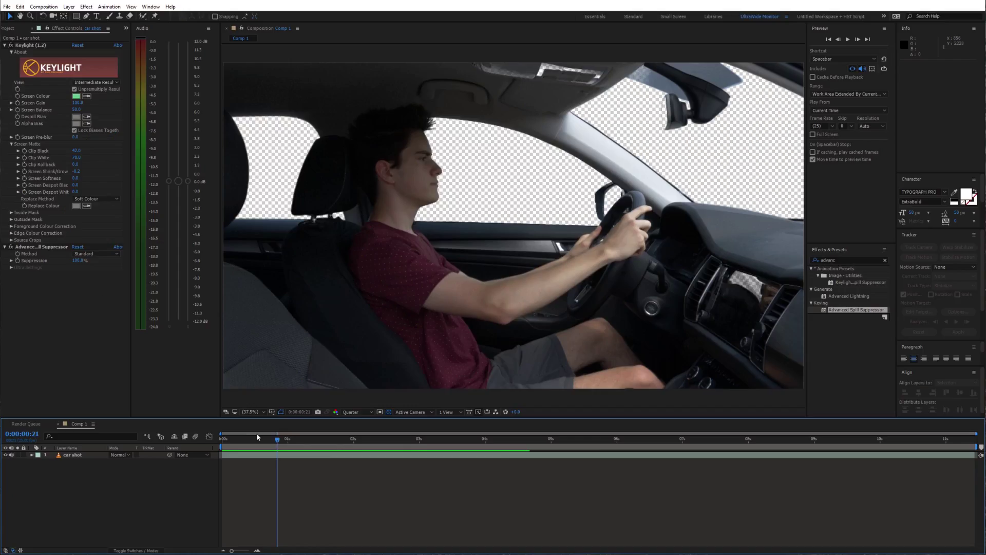
{"action": "left_click_drag", "start_coordinate": [256, 432], "coordinate": [345, 408]}
{"action": "key", "text": "Home"}
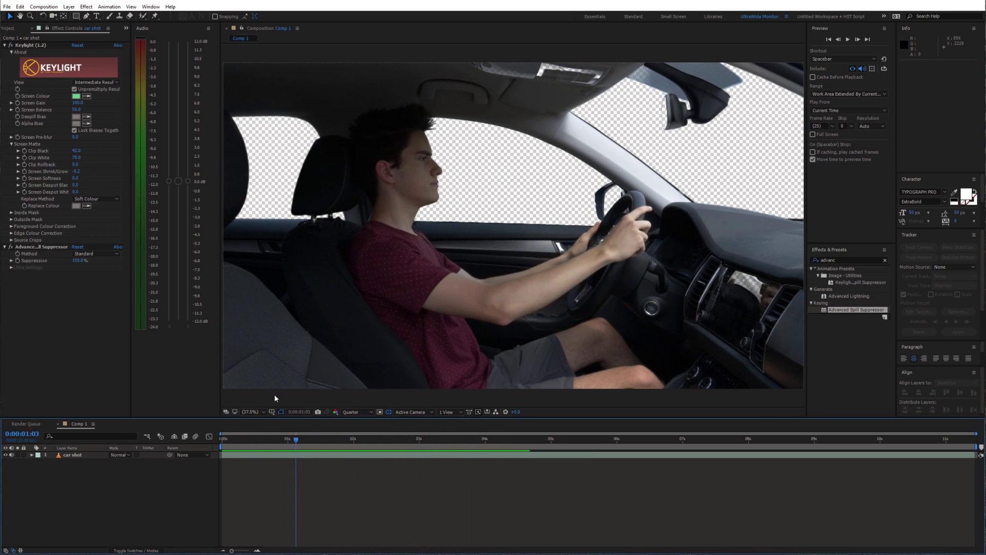
- Add the P1100476.MP4 clip to the composition beneath the car shot layer
{"action": "left_click", "coordinate": [11, 28]}
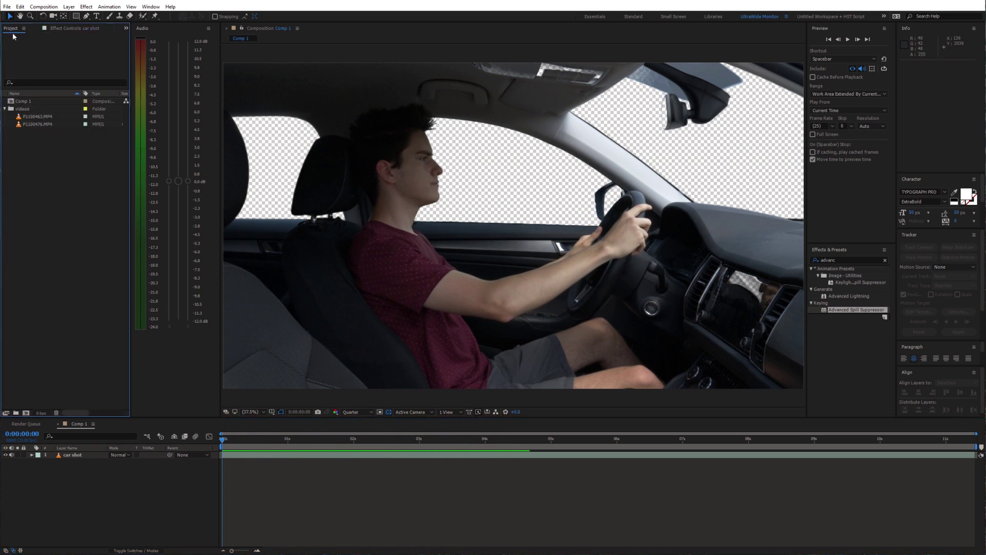
{"action": "left_click", "coordinate": [40, 124]}
{"action": "left_click", "coordinate": [115, 499]}
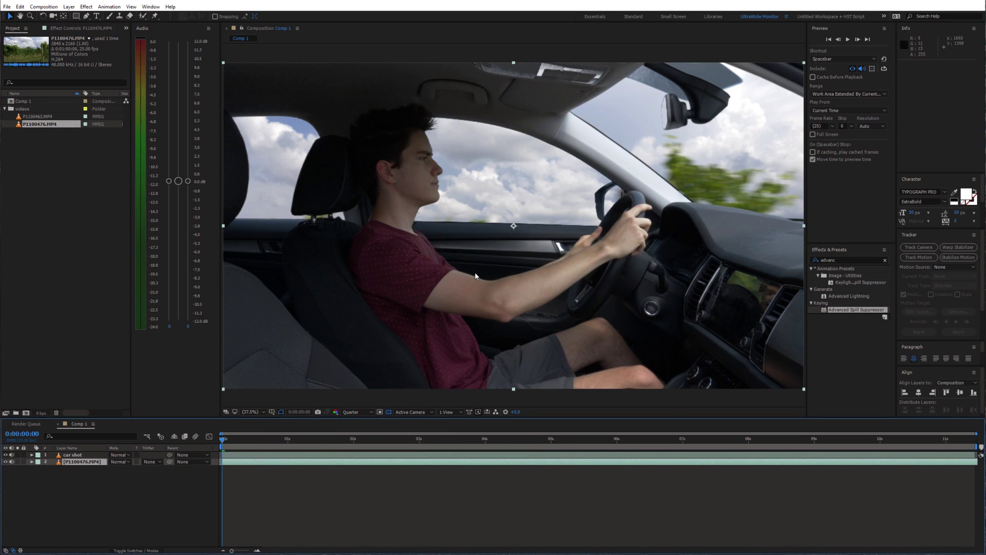
- Move the background clip up about 491 pixels so the vineyard sits behind the windows, and preview the composite
{"action": "left_click_drag", "start_coordinate": [478, 302], "coordinate": [487, 195]}
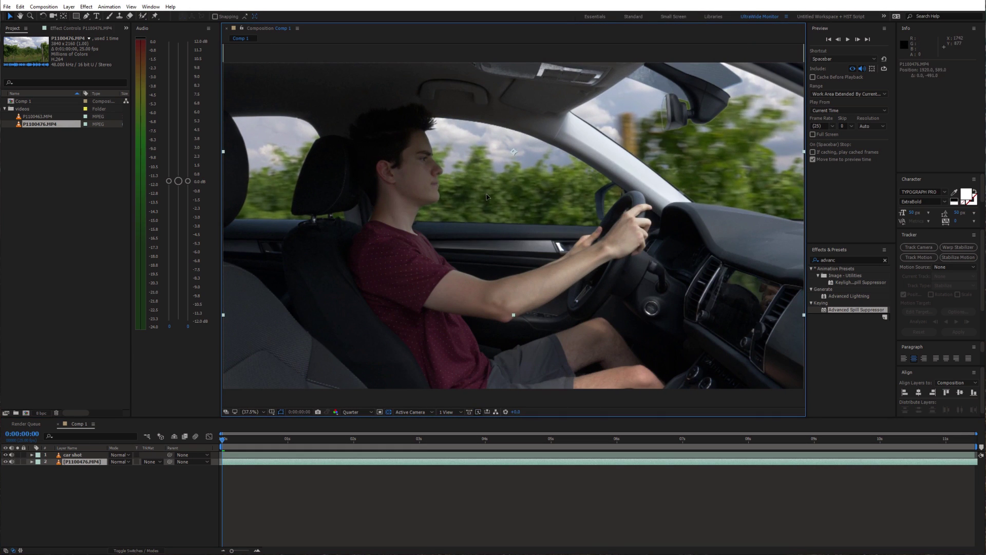
{"action": "left_click", "coordinate": [78, 481]}
{"action": "key", "text": "space"}
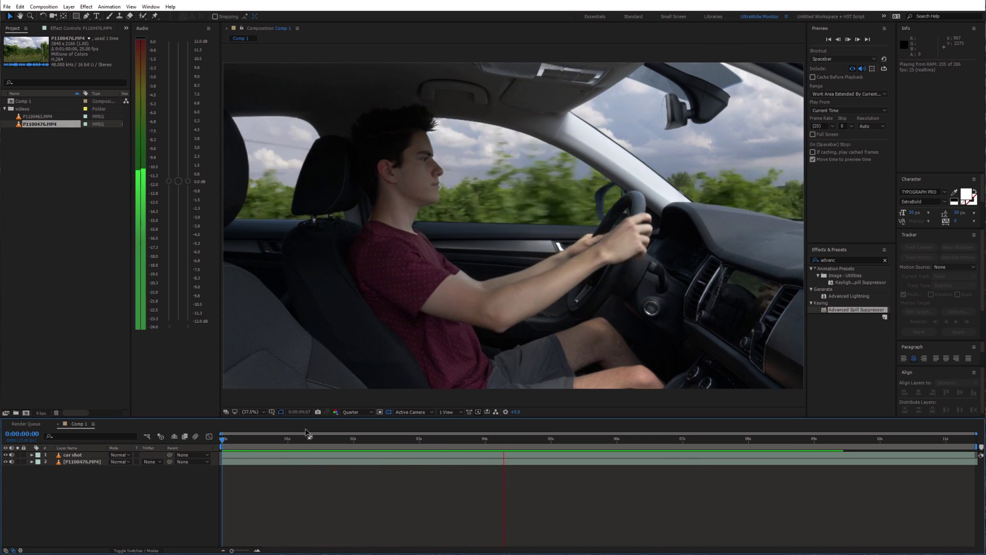
{"action": "key", "text": "space"}
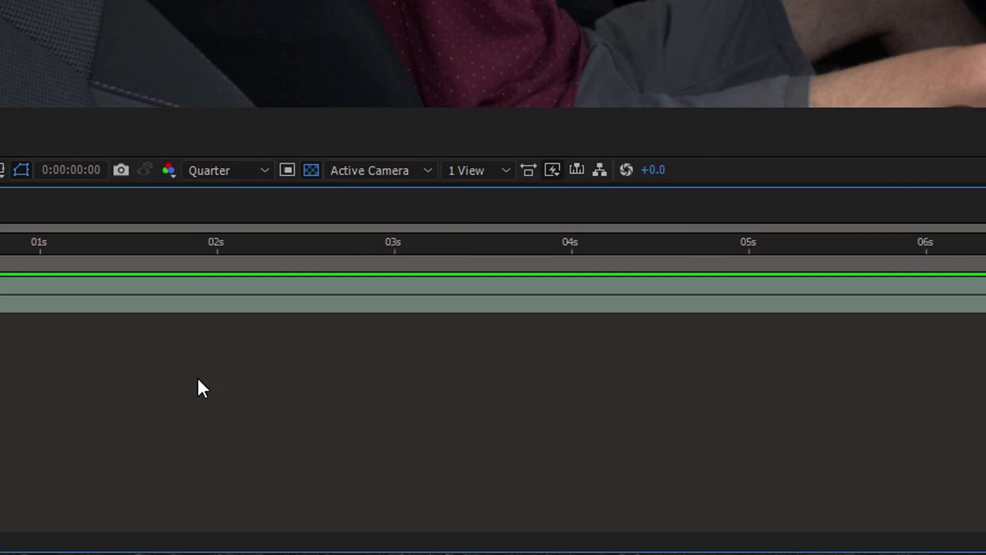
- Create a new adjustment layer above the car shot layer
{"action": "right_click", "coordinate": [347, 490]}
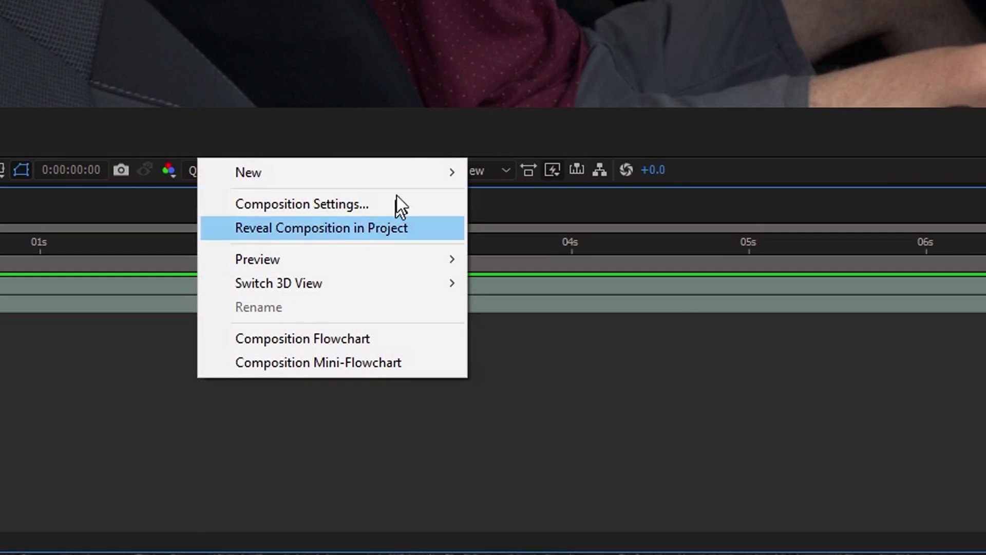
{"action": "mouse_move", "coordinate": [423, 412]}
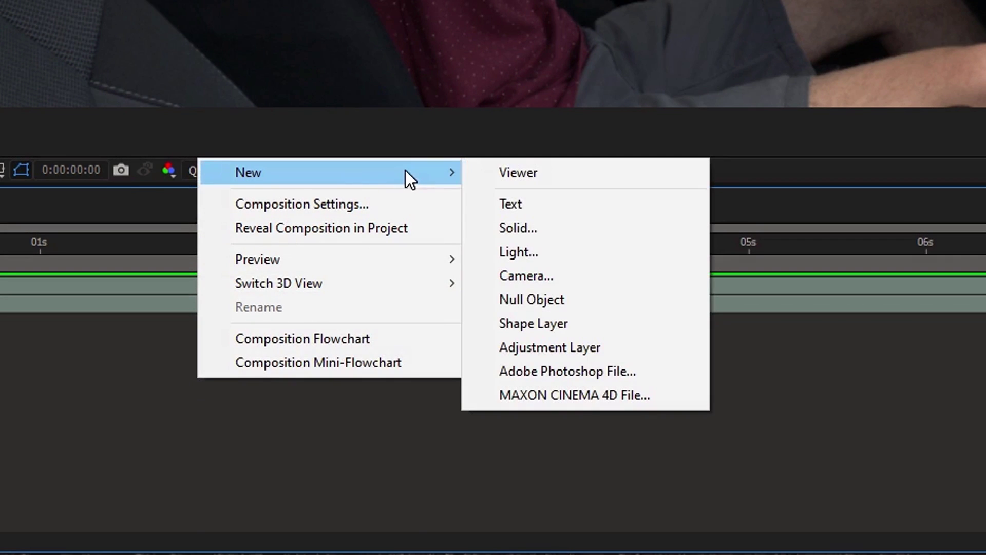
{"action": "left_click", "coordinate": [575, 346]}
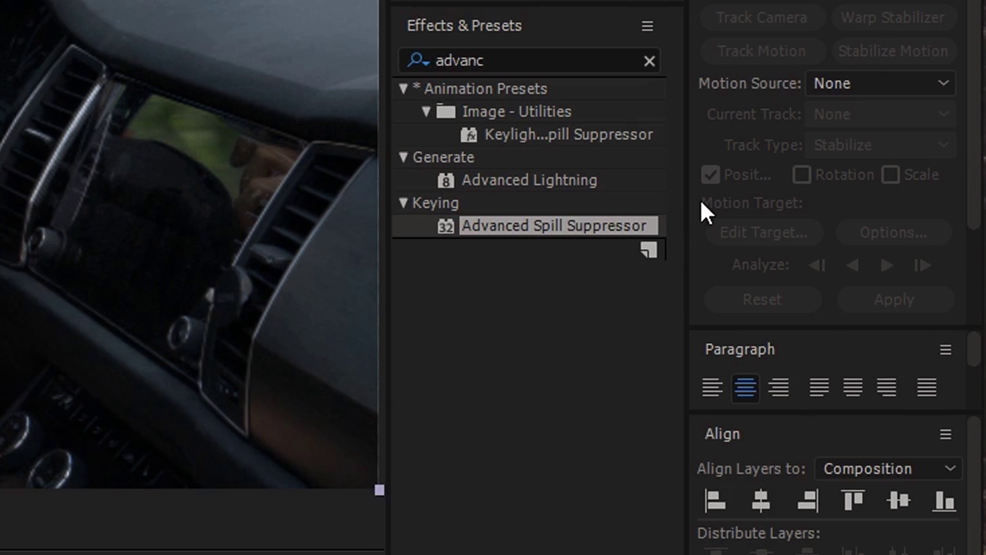
- Apply the Lumetri Color effect to the adjustment layer
{"action": "key", "text": "ctrl+f"}
{"action": "type", "text": "lumetr"}
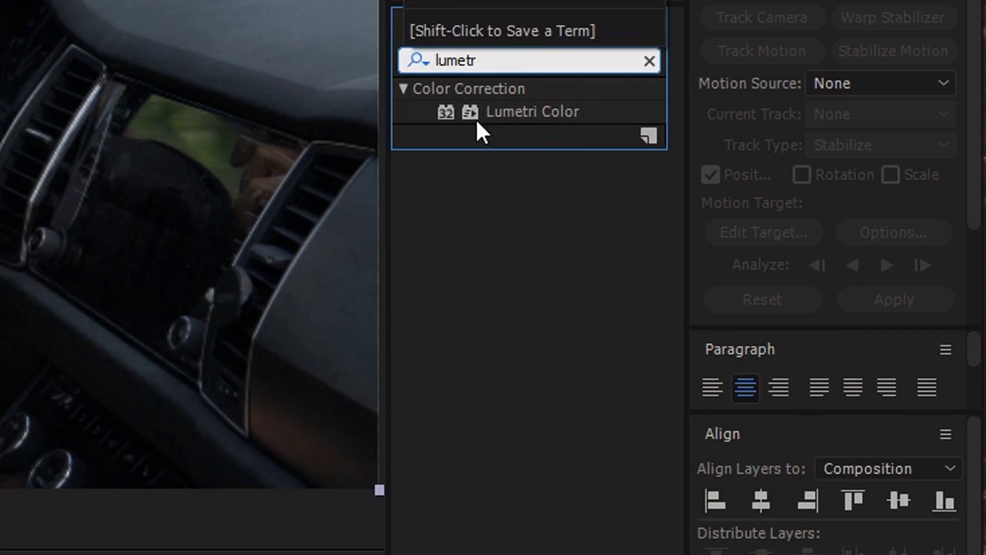
{"action": "left_click_drag", "start_coordinate": [477, 114], "coordinate": [345, 173]}
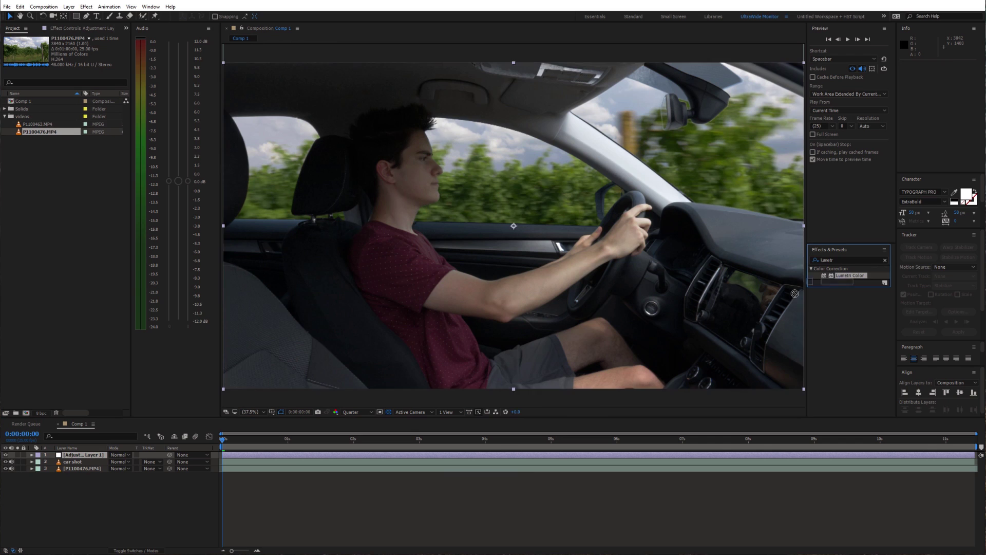
{"action": "left_click_drag", "start_coordinate": [491, 451], "coordinate": [486, 454]}
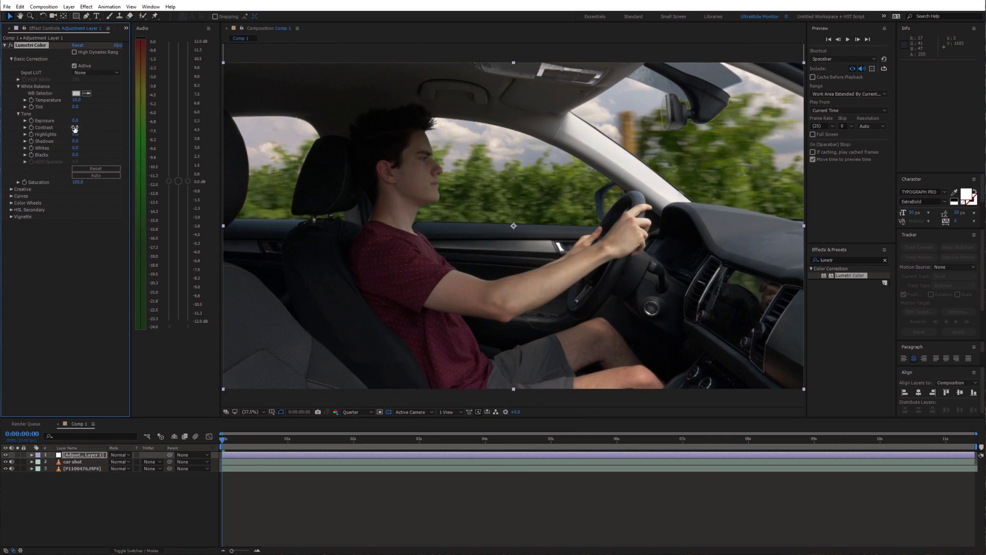
- Grade in Lumetri Color by warming the image, lifting highlights and shadows, Whites 10, Blacks 12 and vignette -0.4, and compare with the effect off
{"action": "left_click_drag", "start_coordinate": [77, 141], "coordinate": [84, 141]}
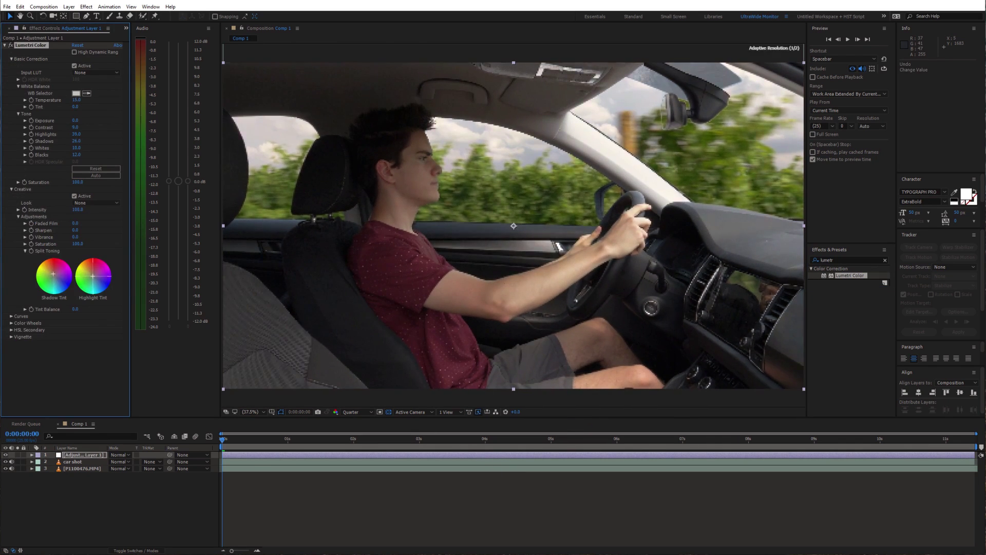
{"action": "left_click_drag", "start_coordinate": [76, 351], "coordinate": [65, 352]}
{"action": "left_click", "coordinate": [11, 46]}
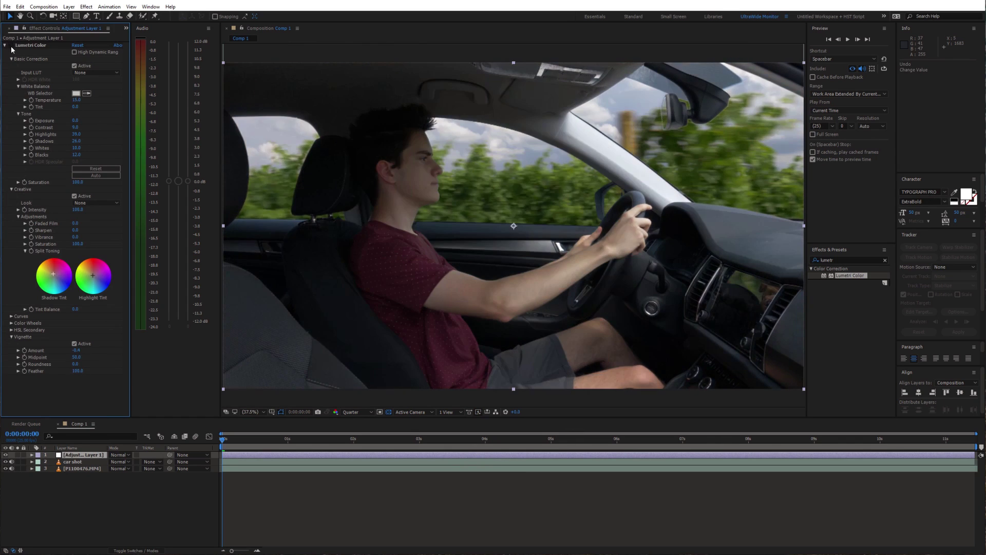
{"action": "left_click", "coordinate": [11, 46]}
{"action": "left_click", "coordinate": [11, 46]}
{"action": "left_click", "coordinate": [10, 45]}
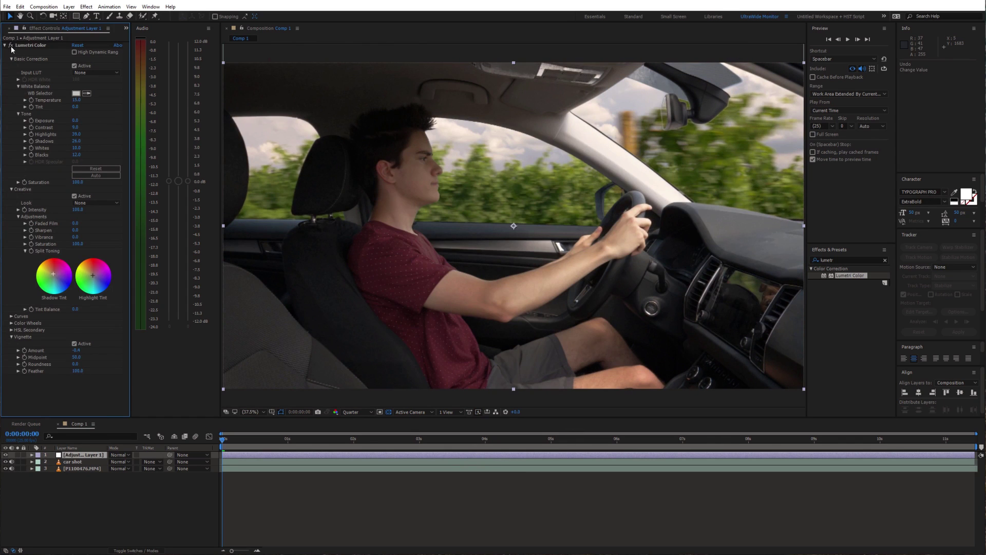
- Find the Curves effect and apply it to the background clip P1100476.MP4
{"action": "left_click", "coordinate": [845, 260]}
{"action": "type", "text": "curves"}
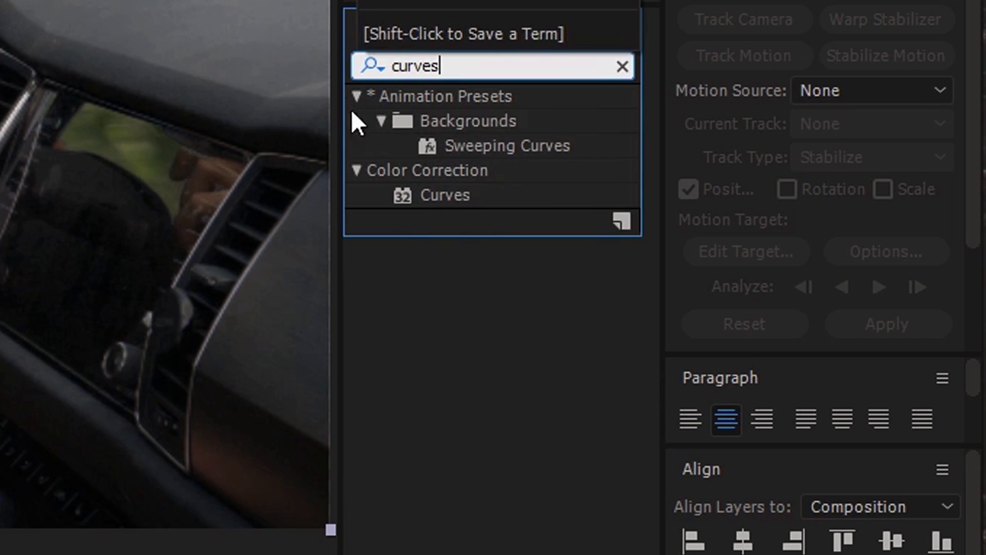
{"action": "left_click_drag", "start_coordinate": [444, 199], "coordinate": [325, 470]}
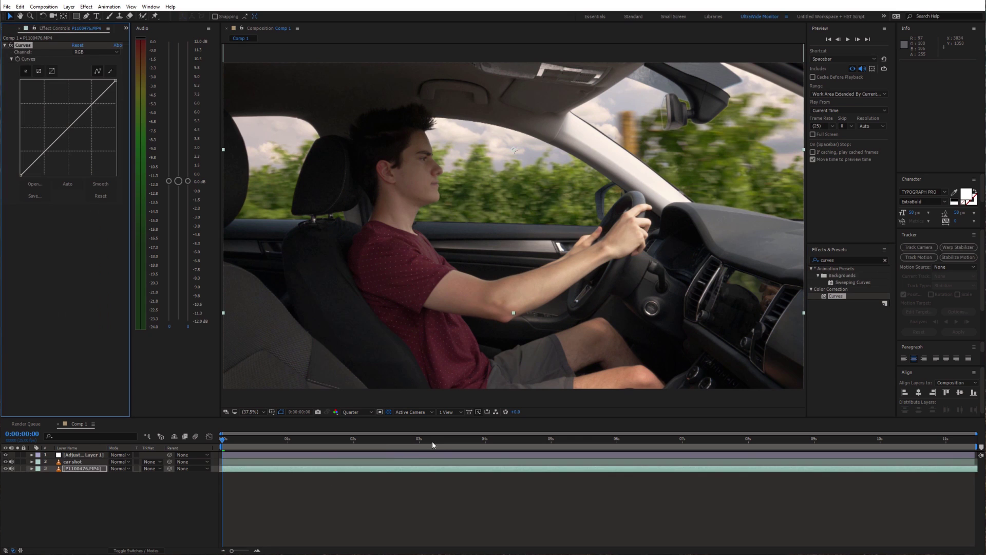
- At about 3:04, shape the background clip's RGB curve by lowering midtones and highlights and slightly raising the shadows
{"action": "left_click", "coordinate": [433, 440]}
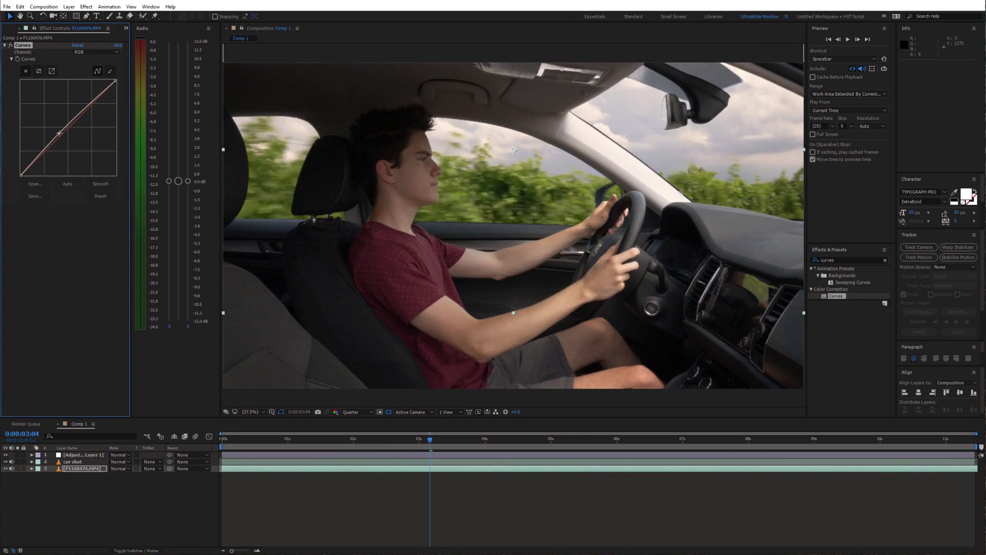
{"action": "left_click_drag", "start_coordinate": [63, 135], "coordinate": [62, 136]}
{"action": "left_click_drag", "start_coordinate": [89, 107], "coordinate": [89, 110]}
{"action": "left_click_drag", "start_coordinate": [34, 163], "coordinate": [34, 160]}
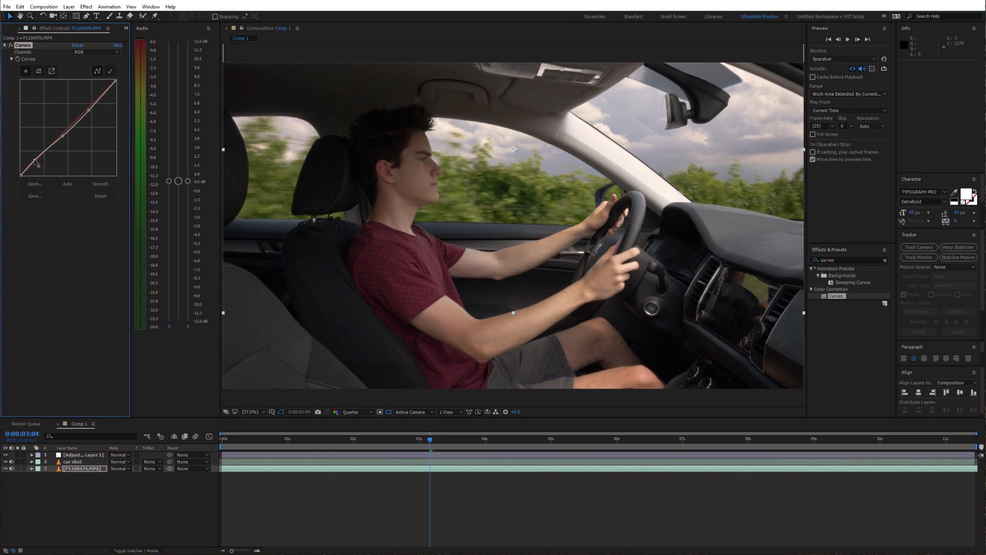
- Create a comp-sized light gray solid between the car shot and the background clip, and lower its opacity to about 19%
{"action": "right_click", "coordinate": [73, 486]}
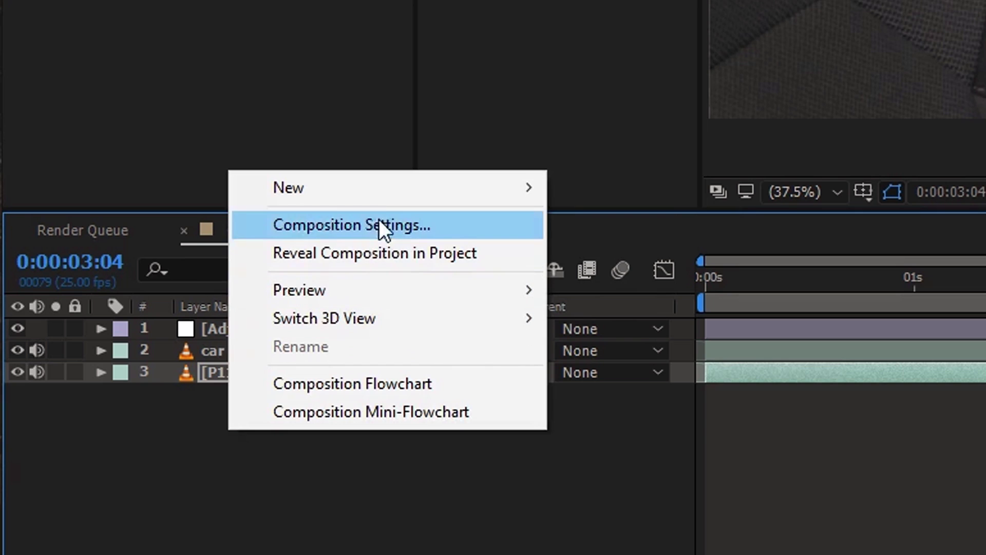
{"action": "mouse_move", "coordinate": [103, 410]}
{"action": "left_click", "coordinate": [198, 431]}
{"action": "left_click", "coordinate": [610, 377]}
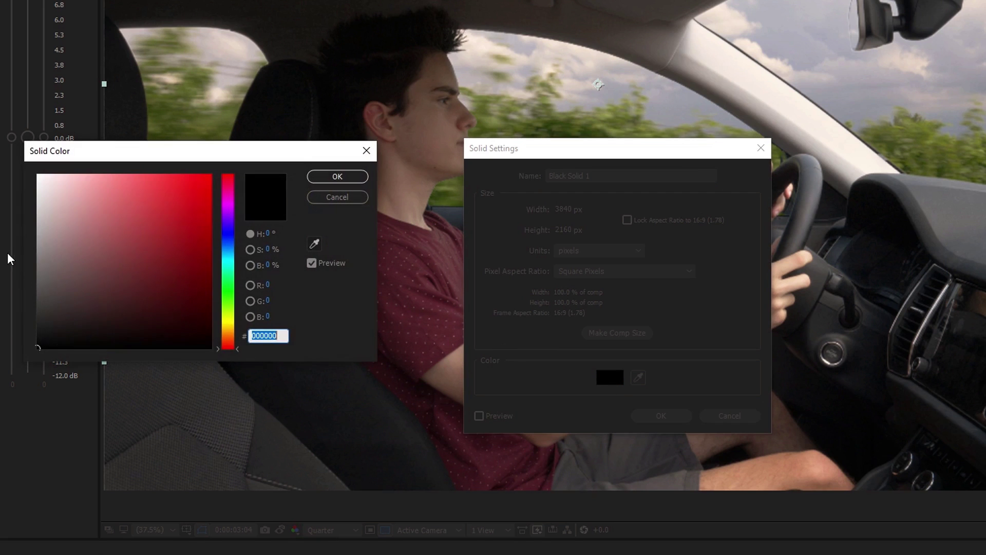
{"action": "left_click_drag", "start_coordinate": [42, 260], "coordinate": [18, 229]}
{"action": "left_click", "coordinate": [337, 177]}
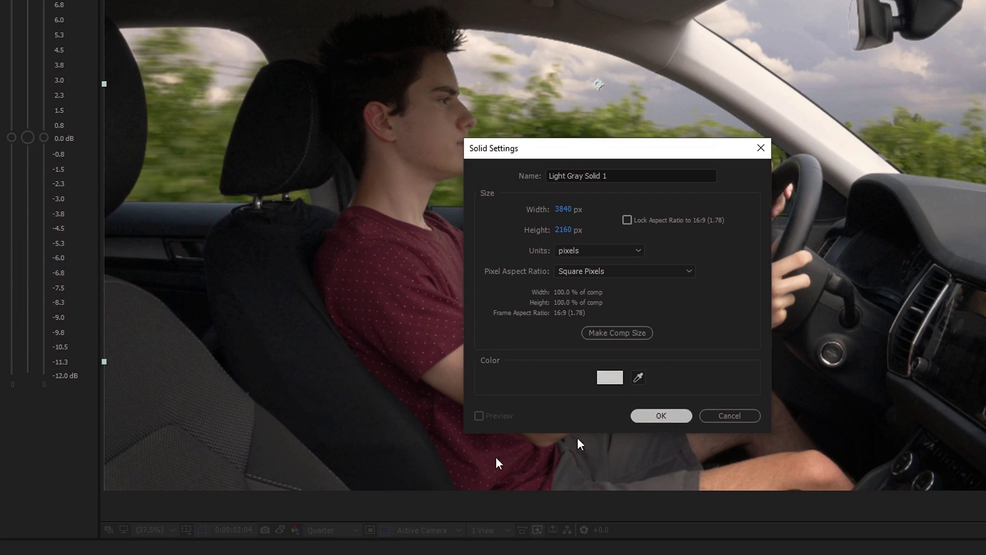
{"action": "key", "text": "Return"}
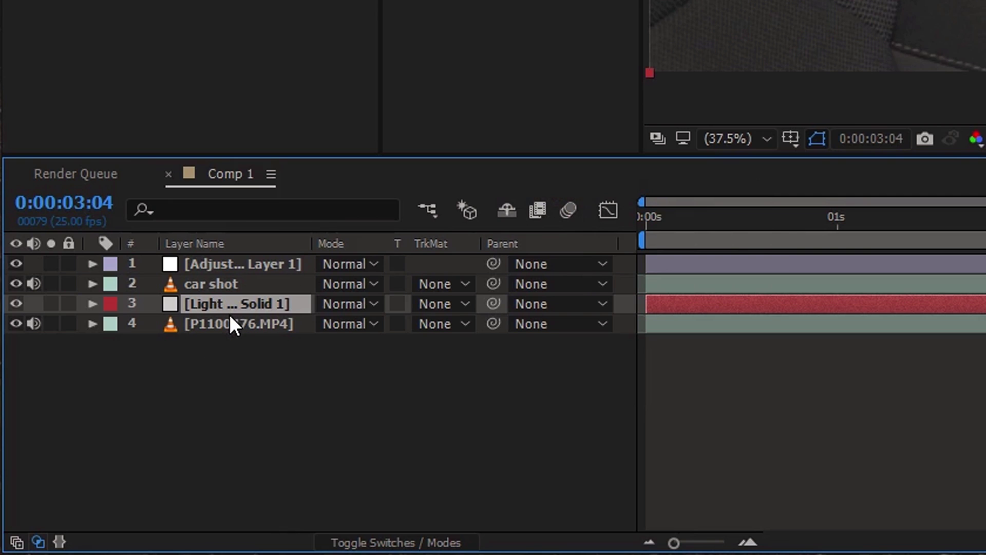
{"action": "key", "text": "t"}
{"action": "left_click_drag", "start_coordinate": [324, 324], "coordinate": [239, 333]}
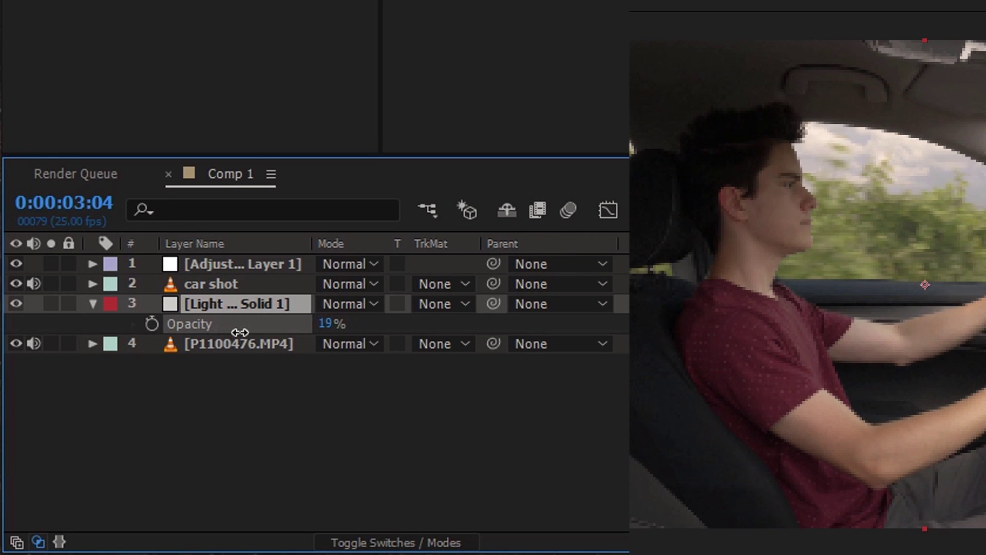
- Draw a closed Pen tool mask on the solid covering the lower half of the frame and extending well past its edges
{"action": "left_click", "coordinate": [86, 16]}
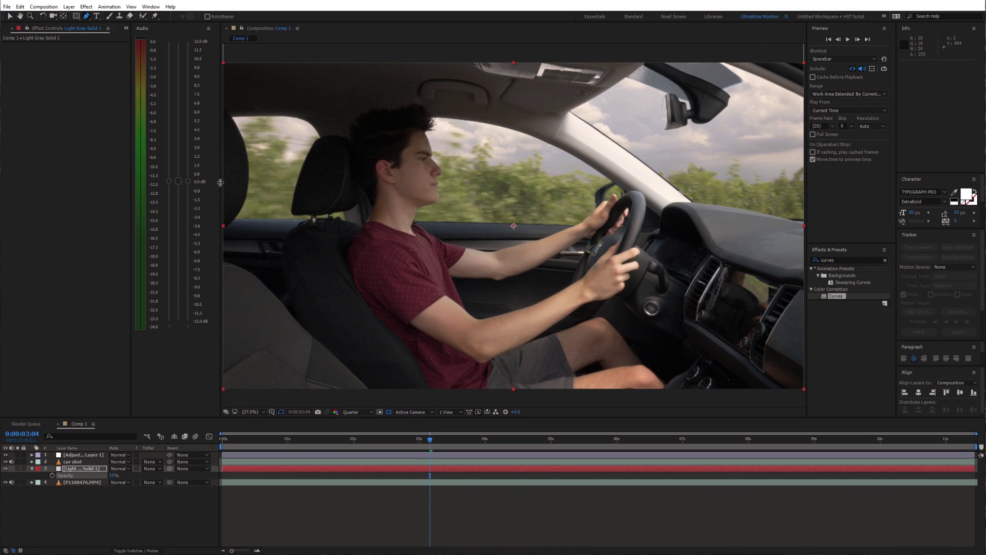
{"action": "key", "text": "comma"}
{"action": "key", "text": "comma"}
{"action": "key", "text": "comma"}
{"action": "left_click", "coordinate": [357, 205]}
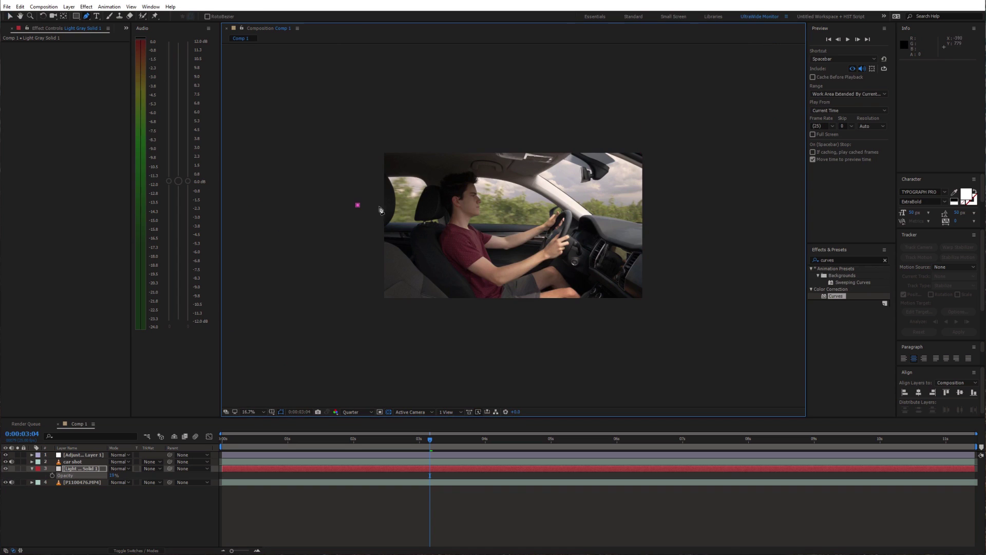
{"action": "left_click", "coordinate": [708, 339]}
{"action": "left_click", "coordinate": [340, 339]}
{"action": "left_click", "coordinate": [334, 259]}
{"action": "left_click", "coordinate": [358, 205]}
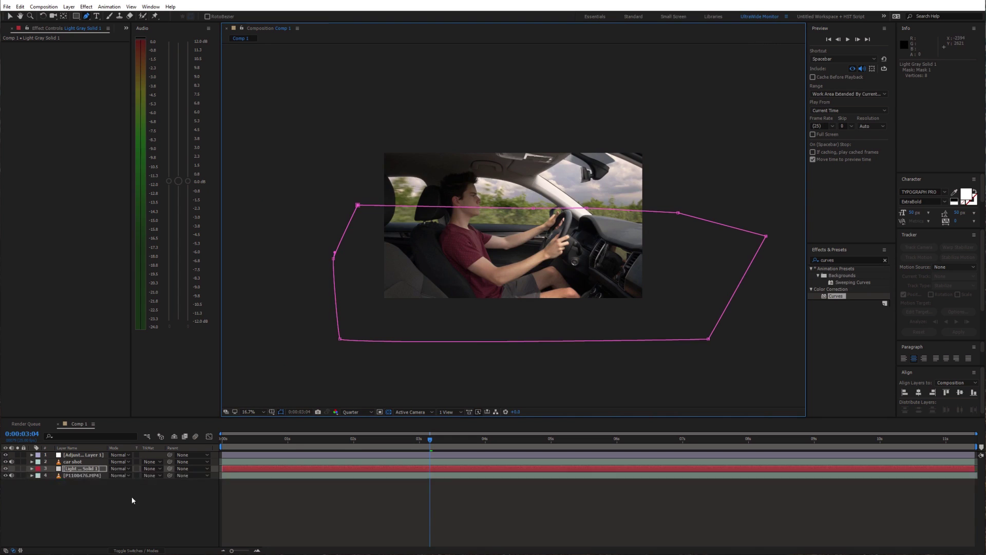
- Heavily feather the solid's lower mask, and add a second feathered mask over the upper windshield area
{"action": "key", "text": "m"}
{"action": "key", "text": "m"}
{"action": "key", "text": "period"}
{"action": "key", "text": "period"}
{"action": "left_click_drag", "start_coordinate": [121, 490], "coordinate": [268, 492]}
{"action": "key", "text": "period"}
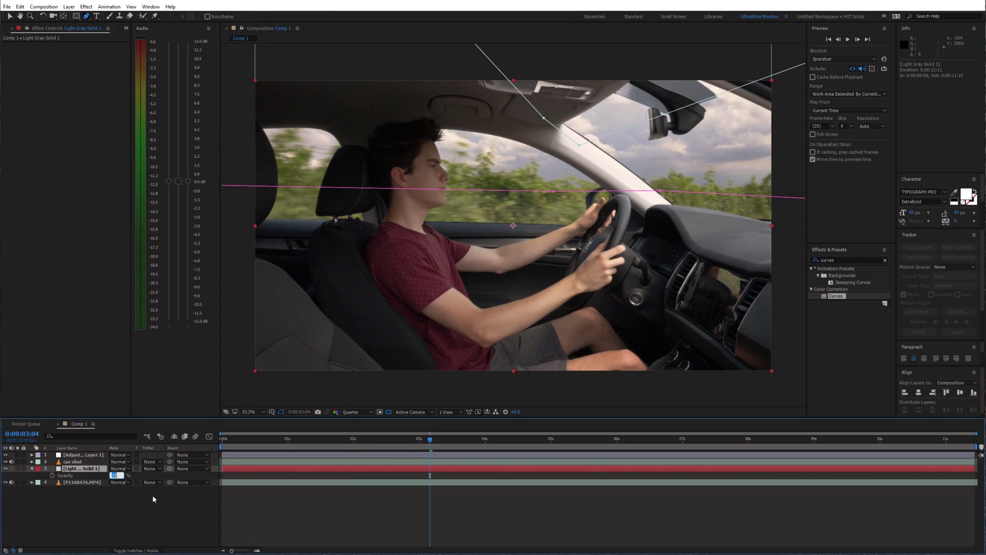
{"action": "left_click", "coordinate": [382, 527]}
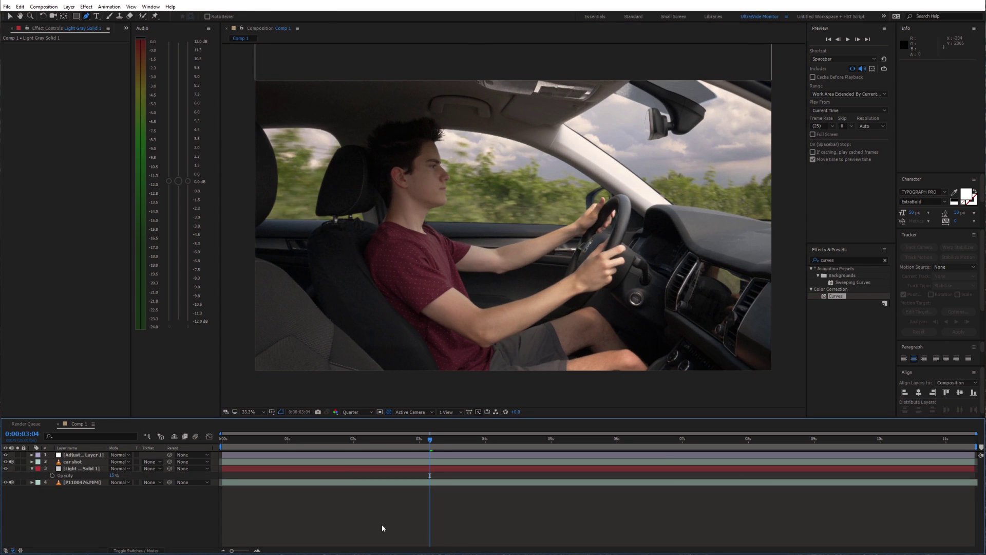
- Collapse the solid's properties and preview the composite from the start
{"action": "left_click", "coordinate": [32, 468]}
{"action": "key", "text": "Home"}
{"action": "key", "text": "space"}
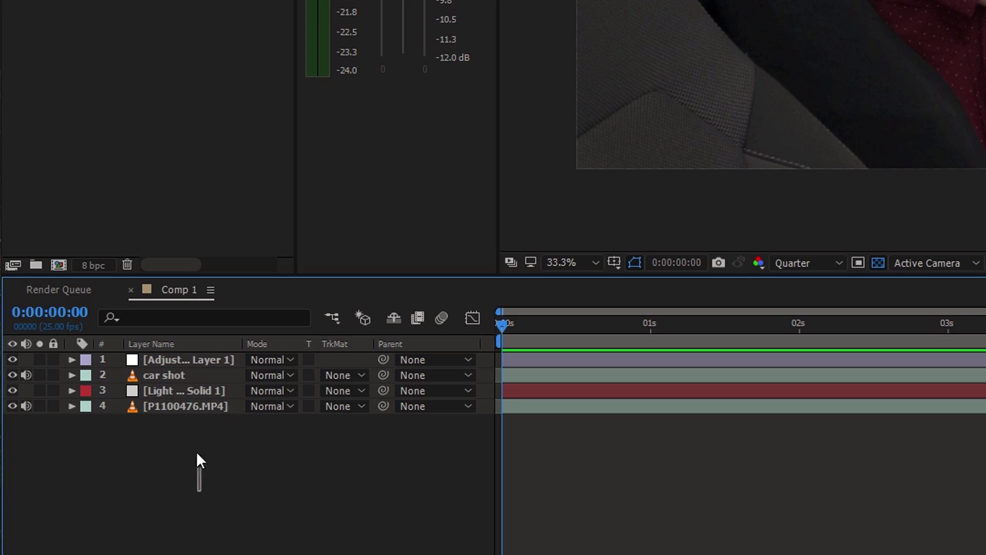
- Pre-compose the car shot, solid and background layers as Pre-comp 1, moving all attributes into the new composition
{"action": "left_click_drag", "start_coordinate": [197, 453], "coordinate": [169, 373]}
{"action": "right_click", "coordinate": [168, 373]}
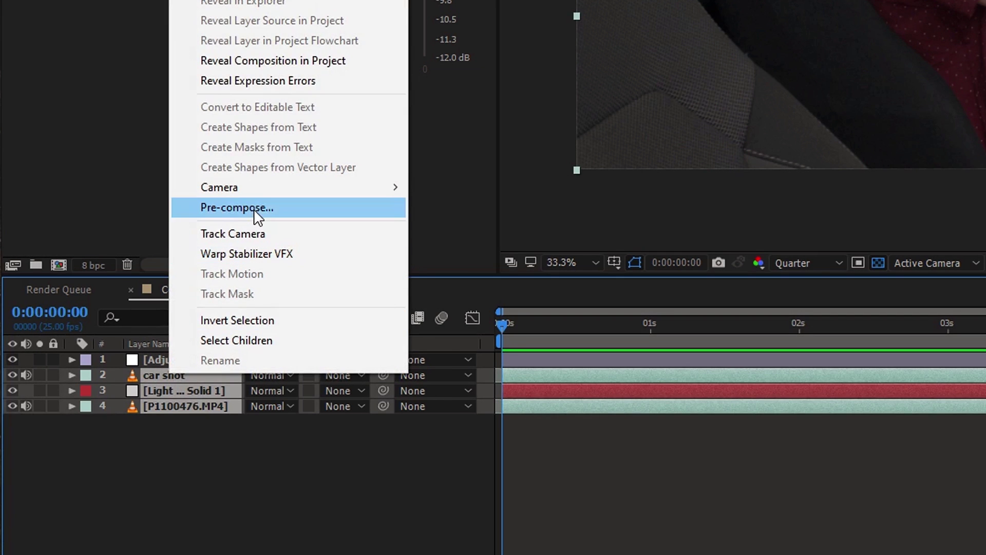
{"action": "left_click", "coordinate": [255, 208]}
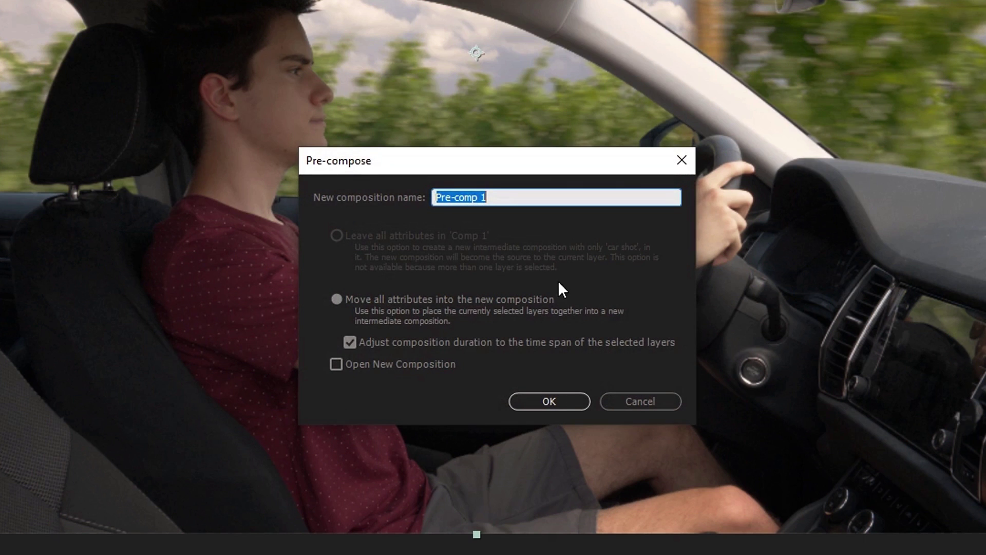
{"action": "left_click", "coordinate": [562, 395]}
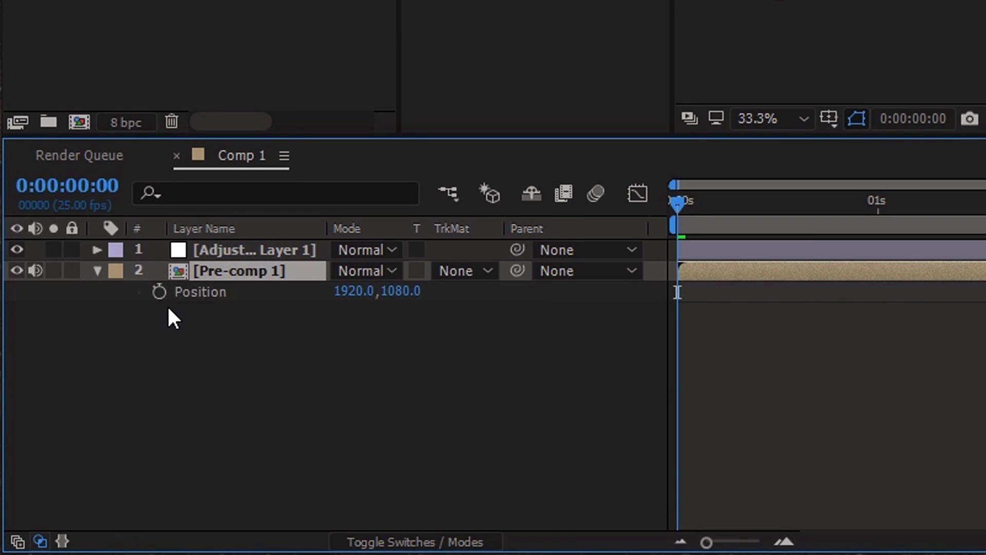
- Add the expression wiggle(1,20) to the Position of Pre-comp 1
{"action": "left_click", "coordinate": [159, 292], "text": "alt"}
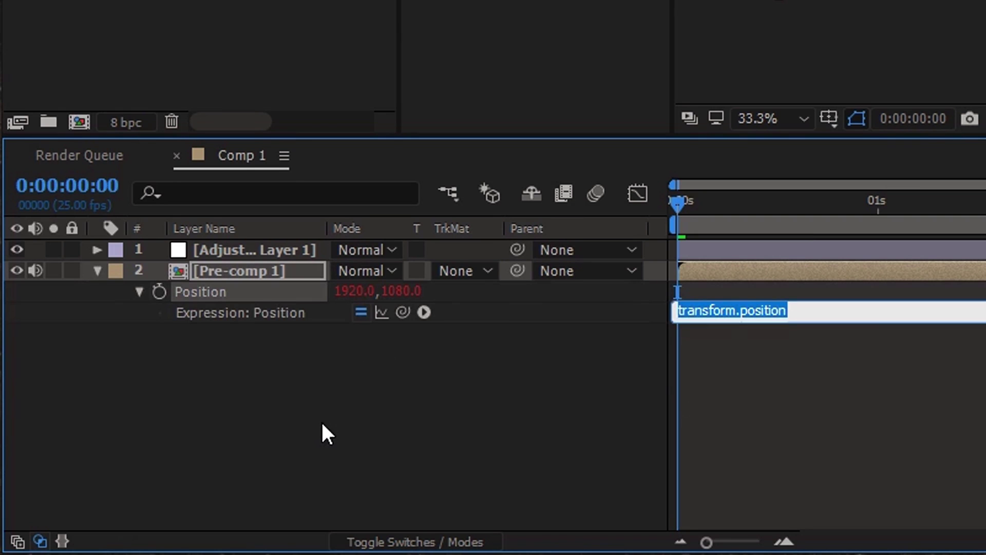
{"action": "type", "text": "wiggle(1,20"}
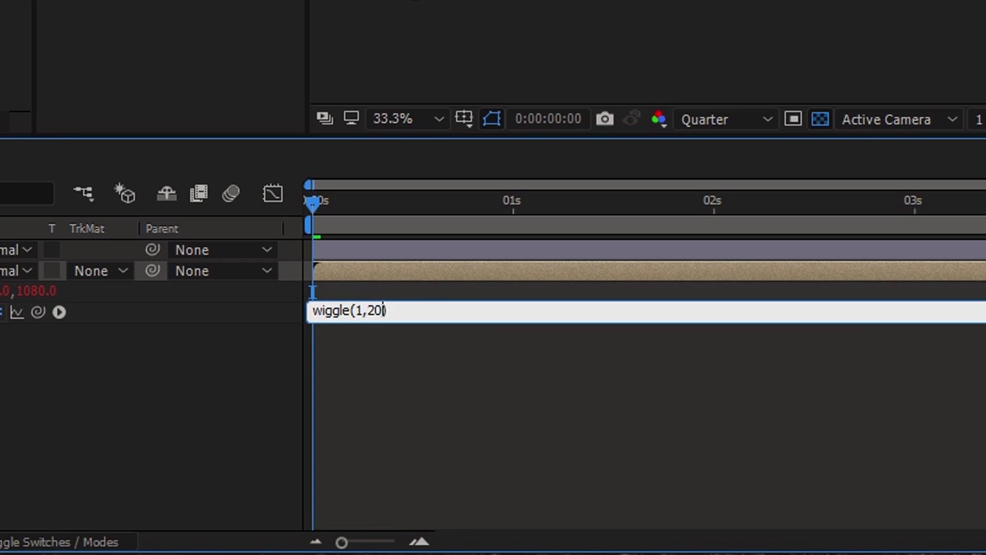
{"action": "key", "text": "KP_Enter"}
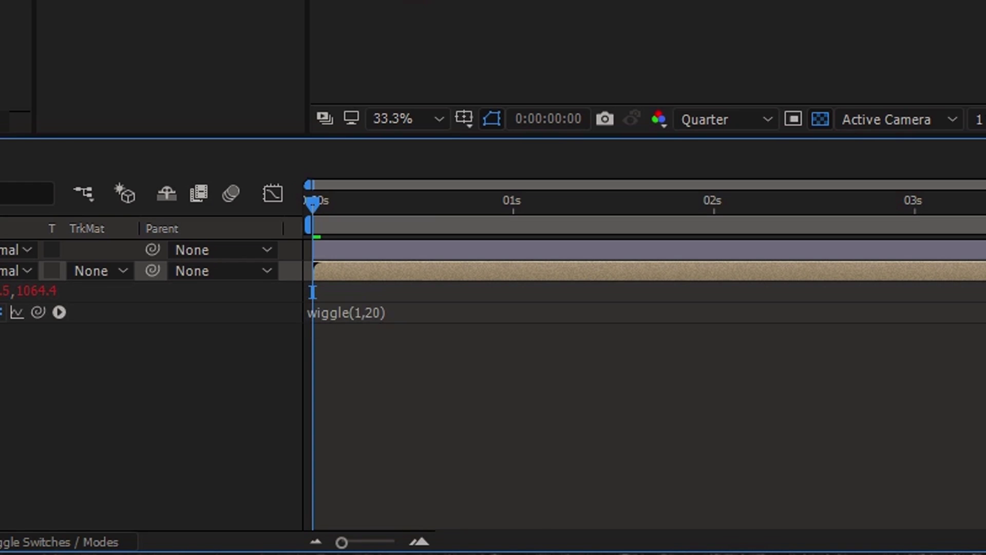